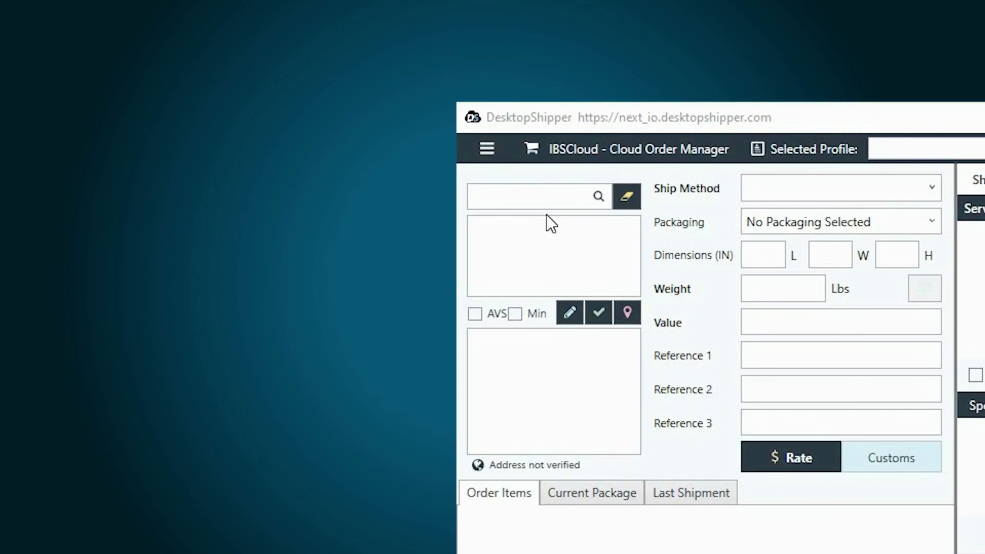
Step: Browse the sections of the DesktopShipper main menu
click(488, 154)
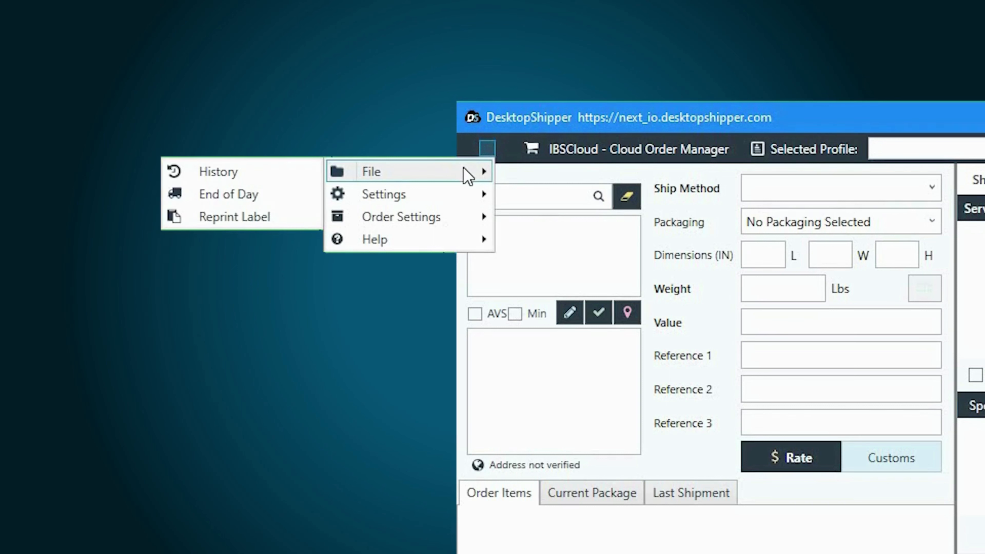
mouse_move(458, 198)
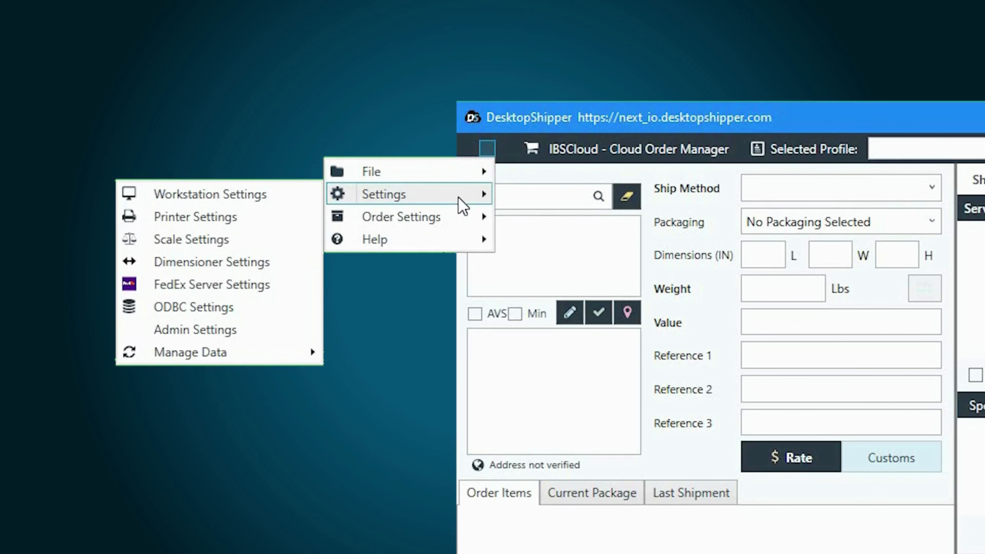
mouse_move(461, 224)
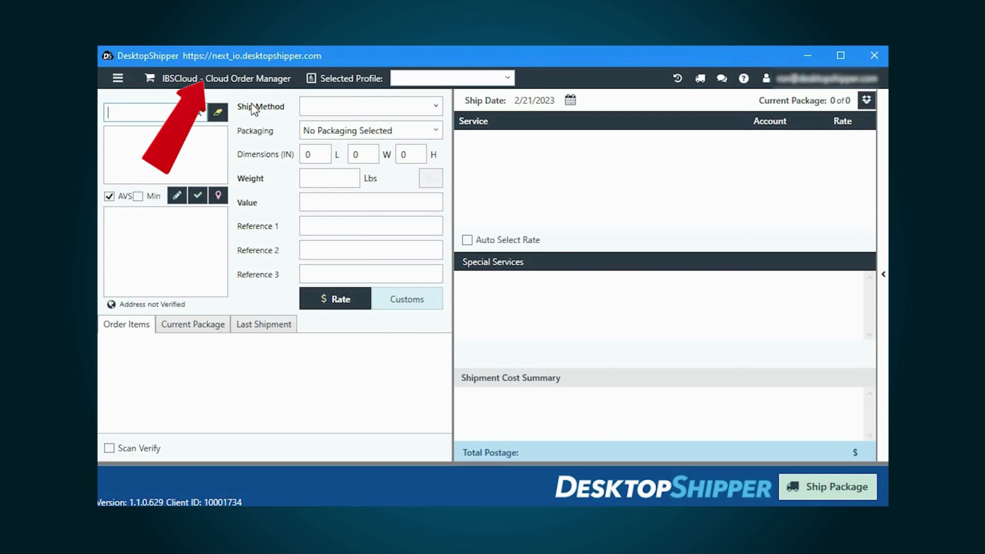
Step: Choose IBSCloud – Cloud Order Manager from the order integrations list and confirm it
click(232, 80)
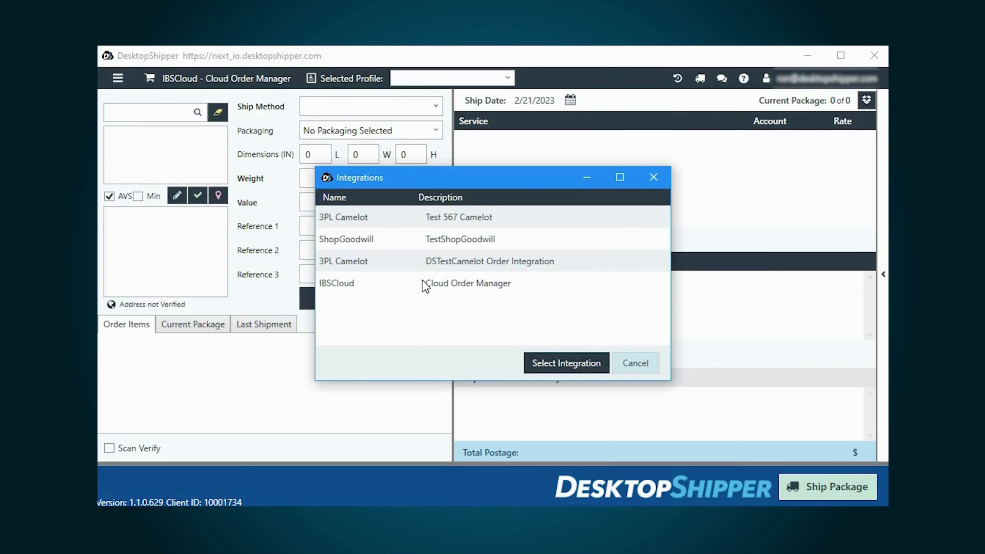
click(430, 292)
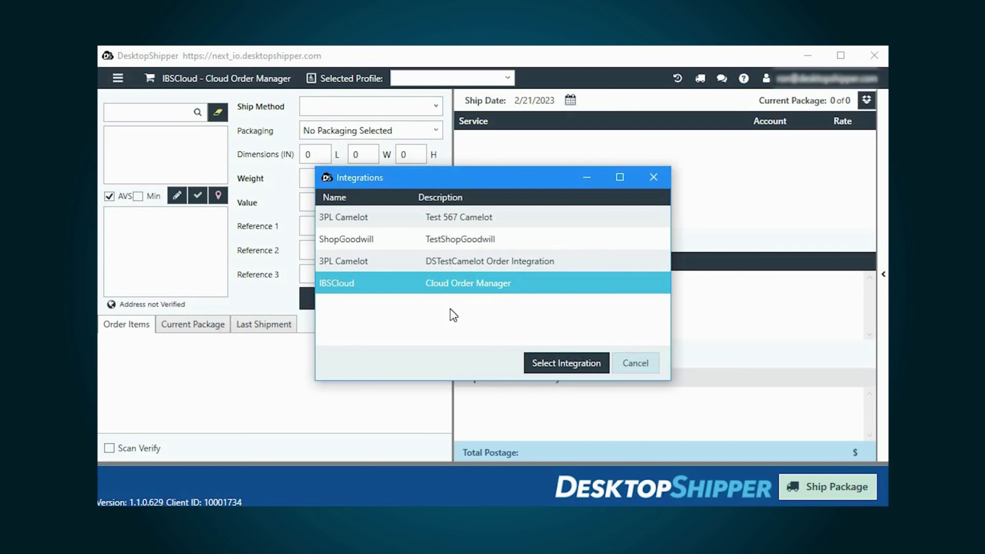
click(557, 364)
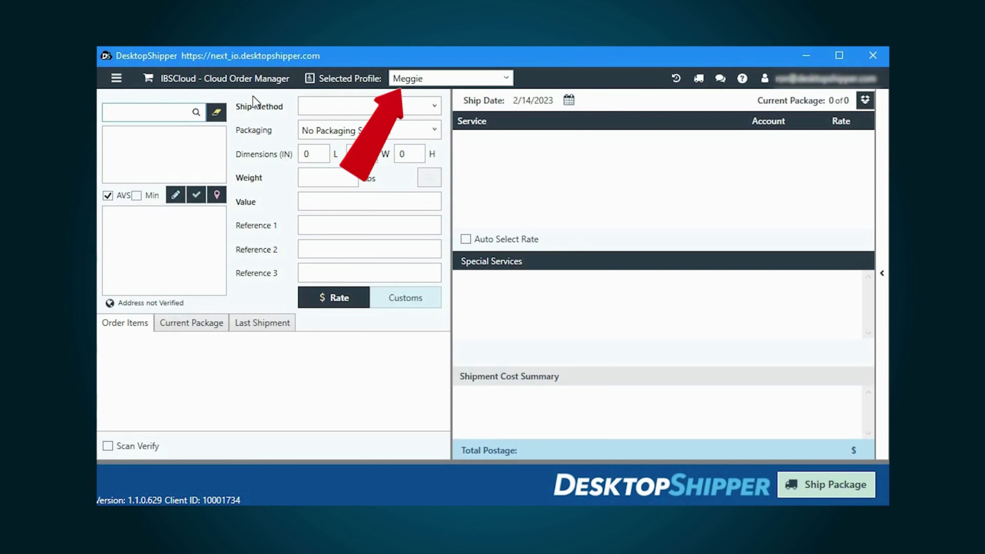
click(447, 83)
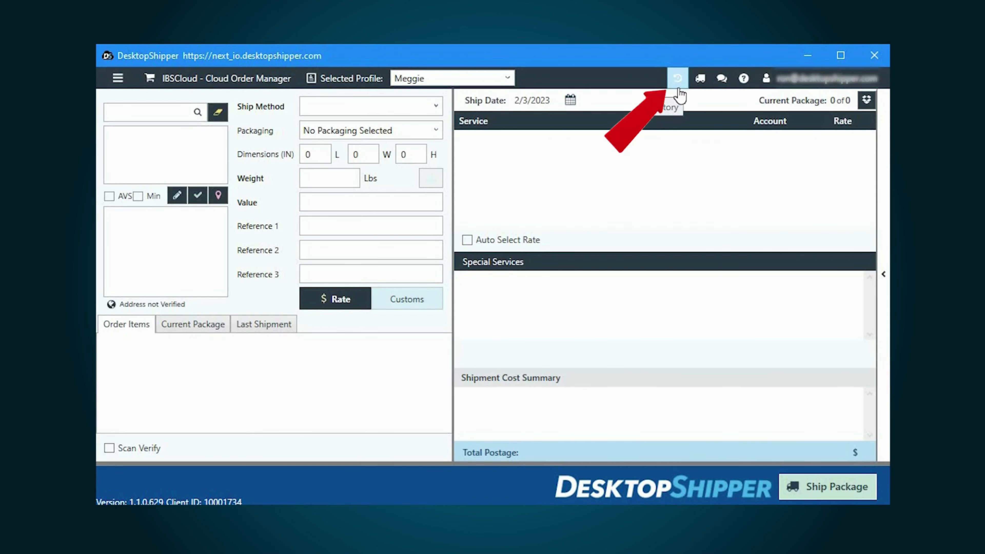
click(679, 90)
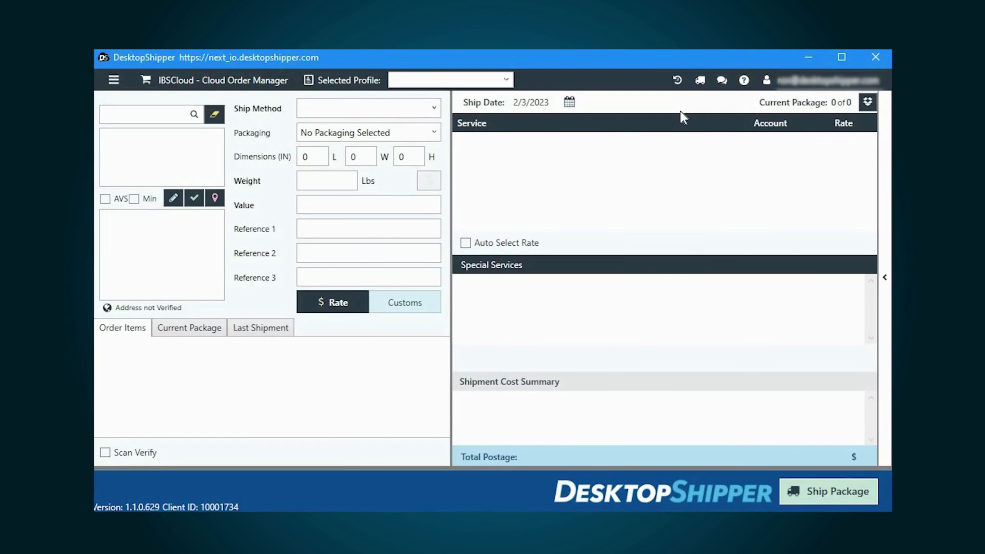
click(701, 89)
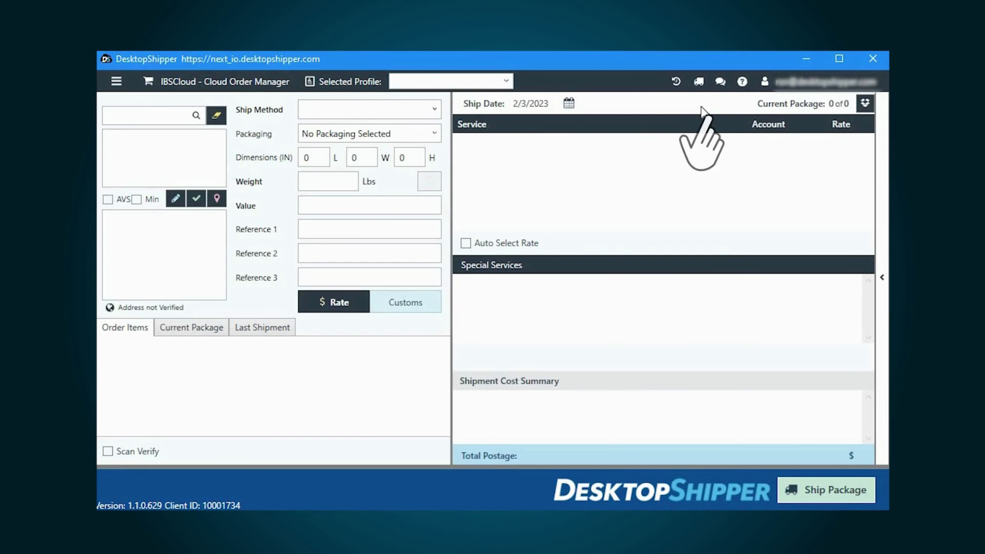
click(720, 81)
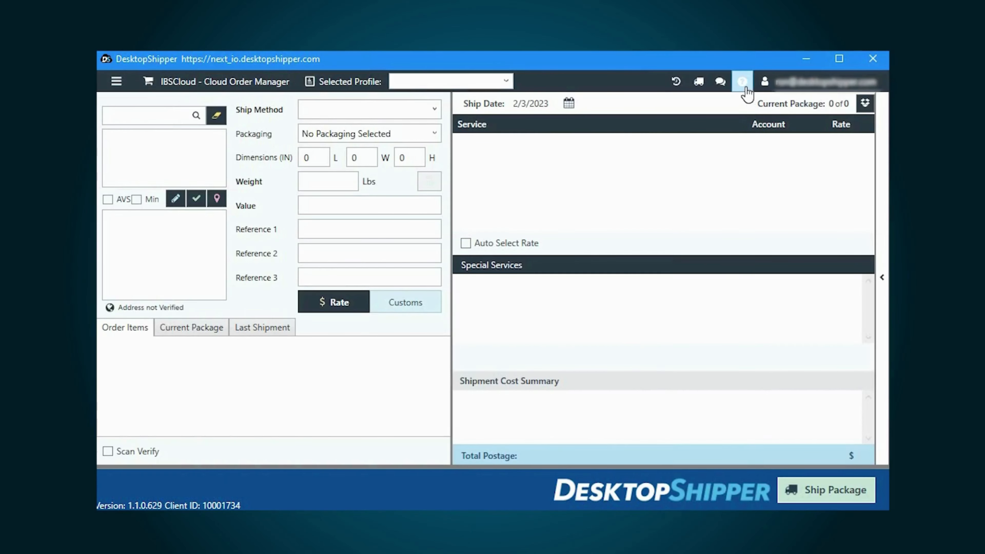
click(742, 81)
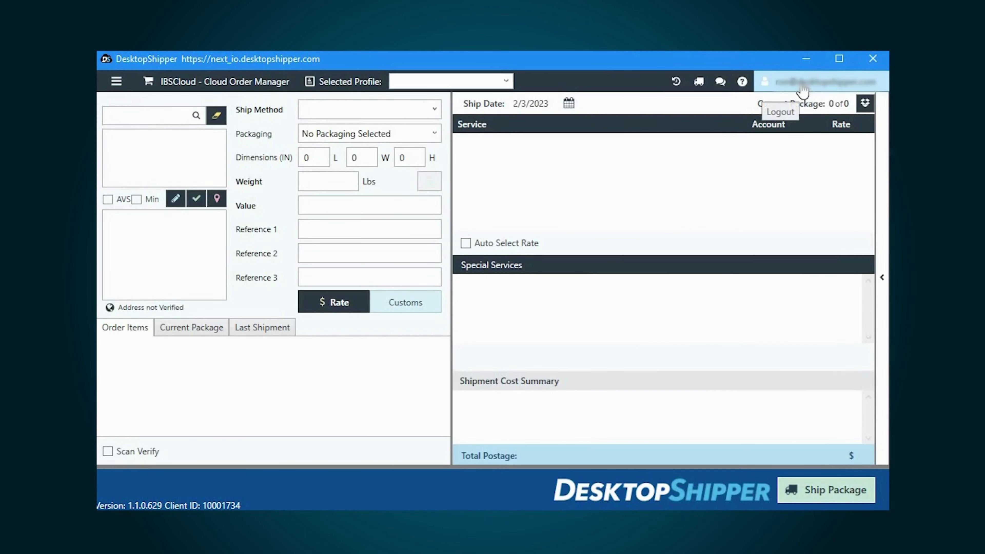
click(799, 92)
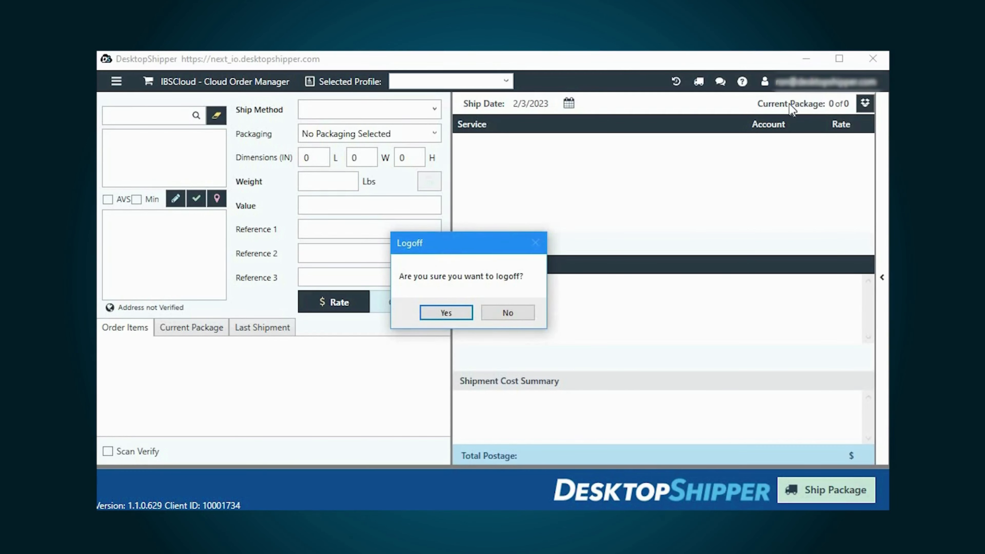
click(446, 312)
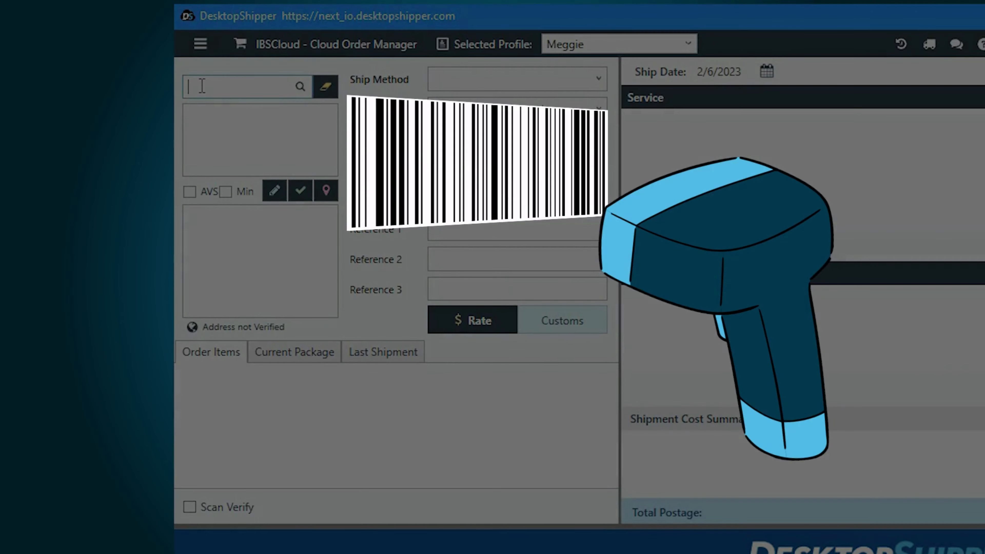
Step: Look up order 105728, clear the form, then look up 105728 again with the magnifier
key(Return)
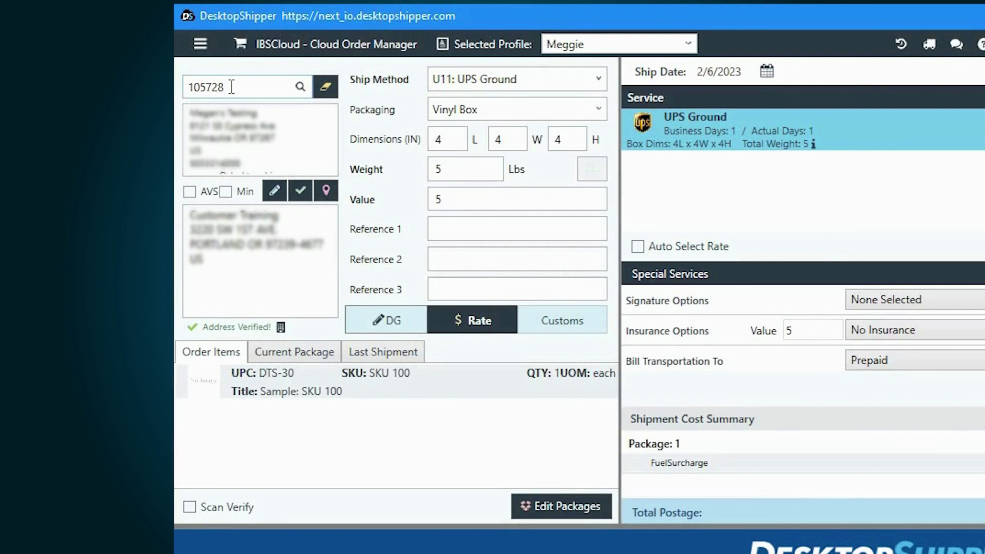
click(325, 86)
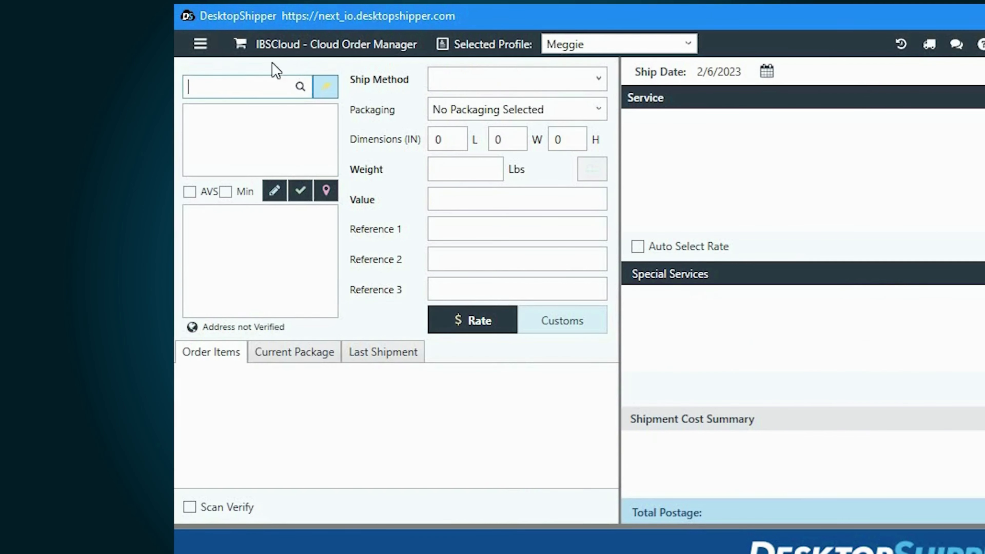
text(105728)
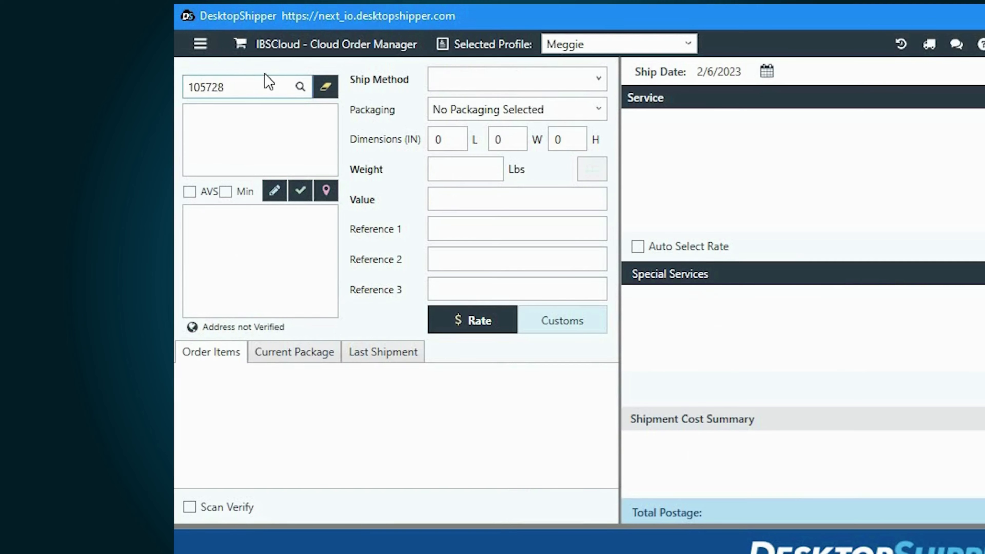
click(297, 90)
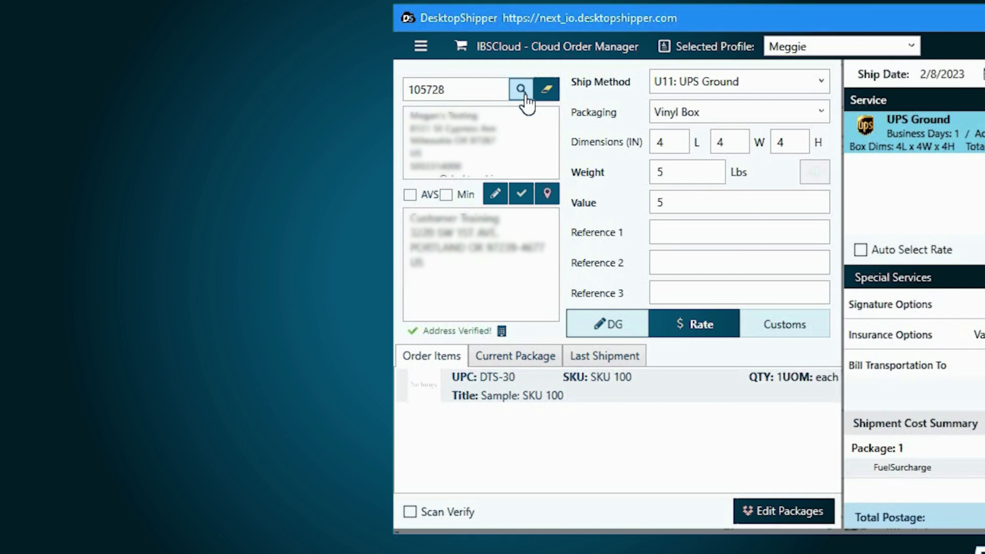
Step: Set the Order Lookup By field in Order Settings, then clear the loaded order from the form
click(424, 48)
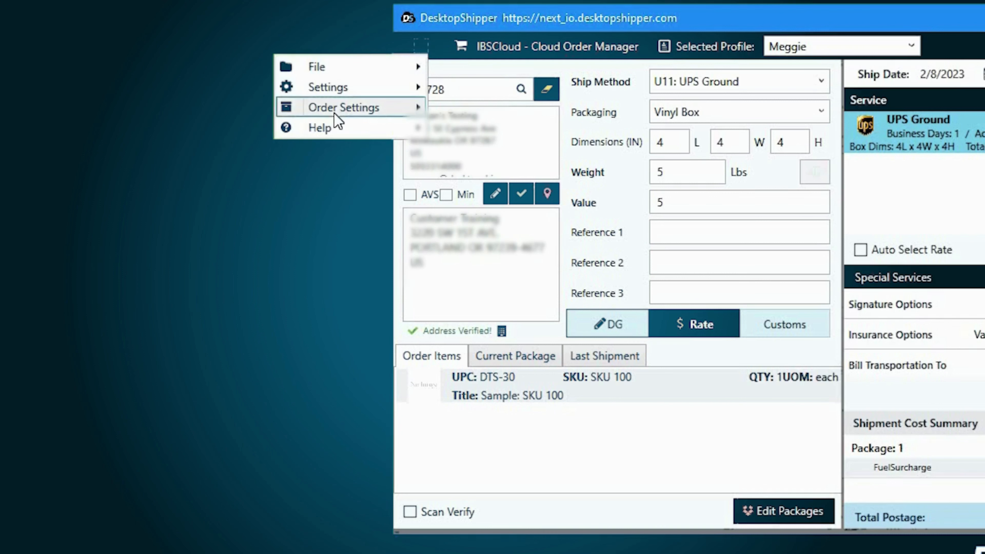
mouse_move(335, 112)
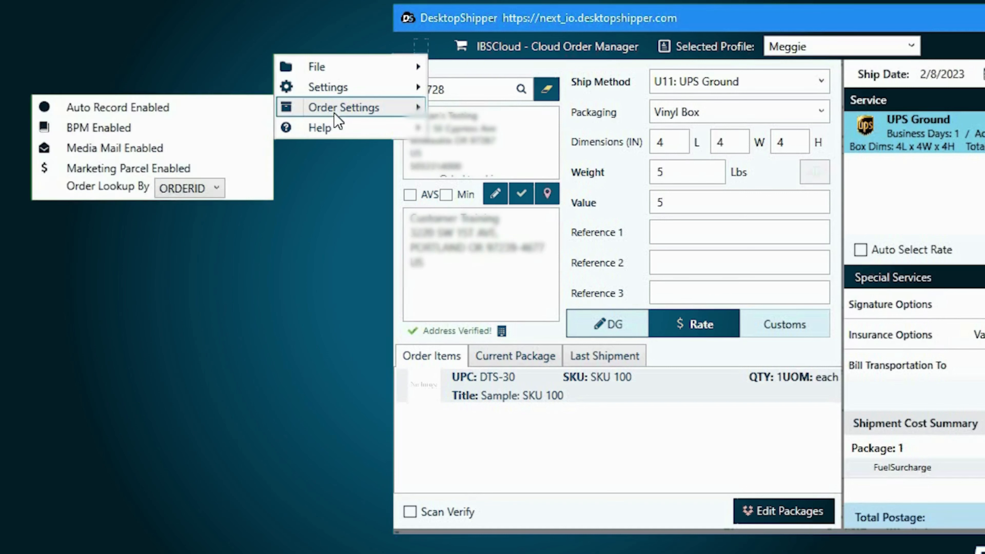
click(206, 189)
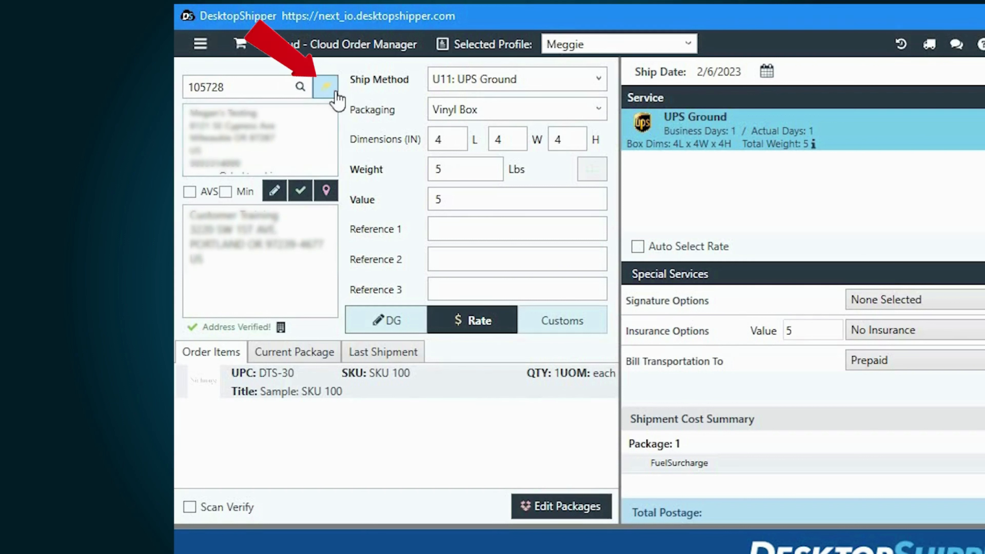
click(326, 86)
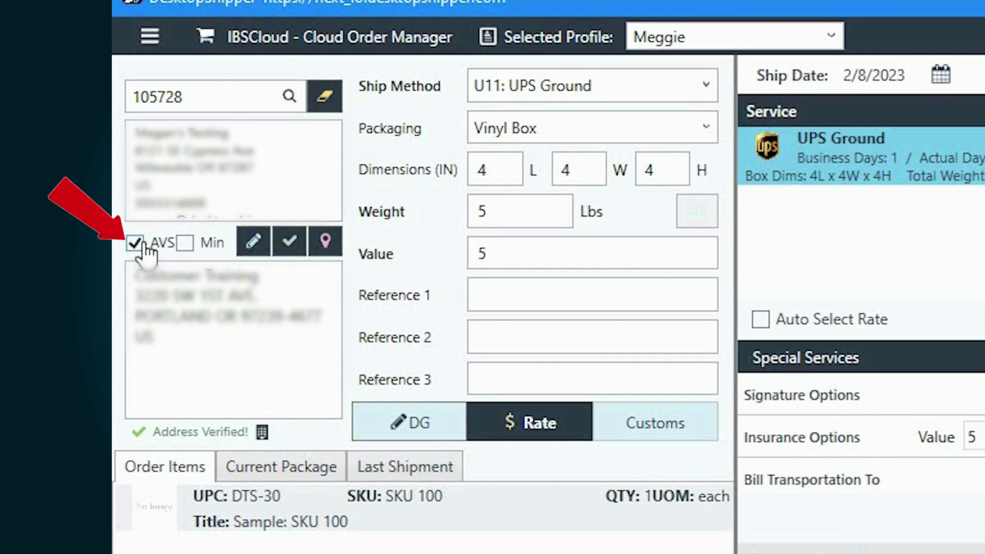
Step: Tick the Min address option and bring up the Ship to Address dialog for editing
click(185, 243)
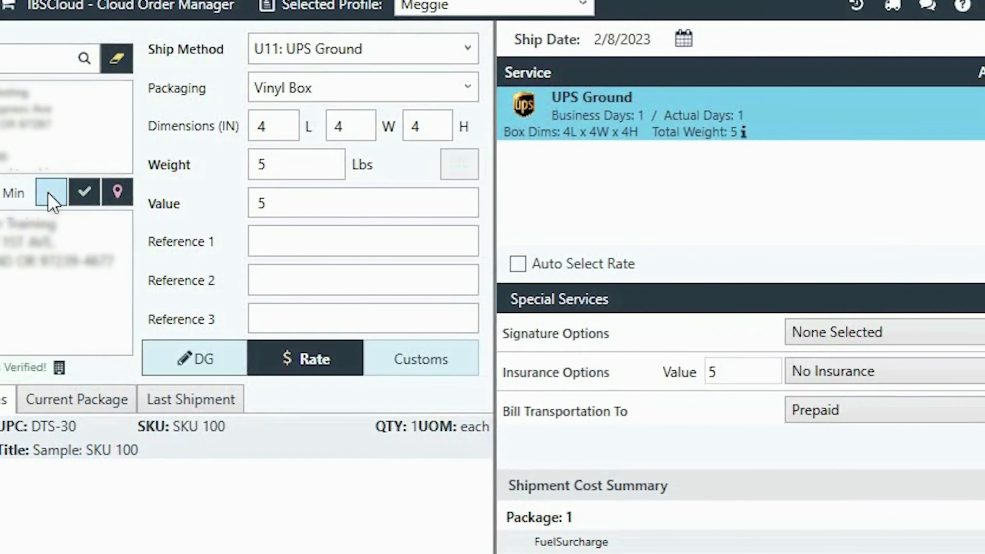
click(251, 246)
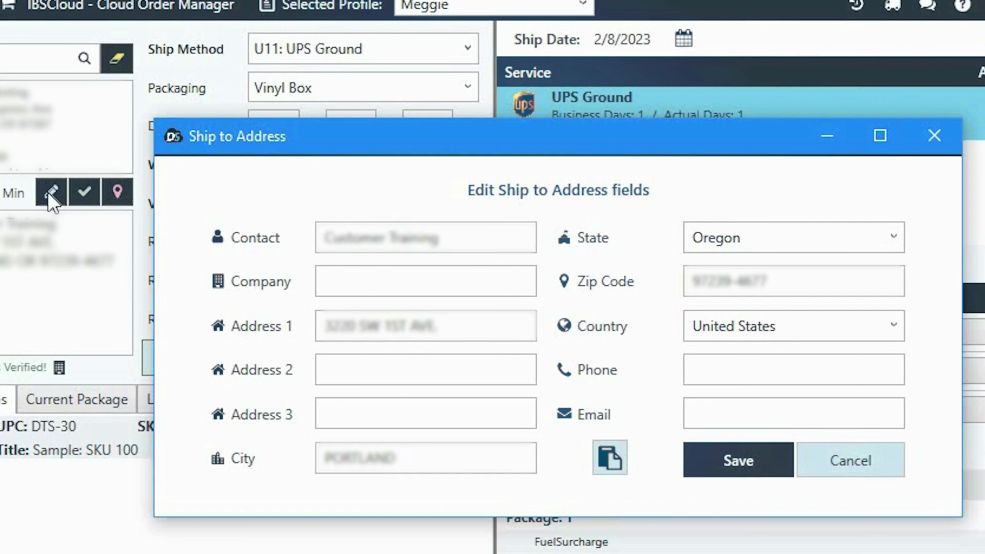
Step: Save the ship-to address, validate it, and view the shipping address in Google Maps
click(738, 460)
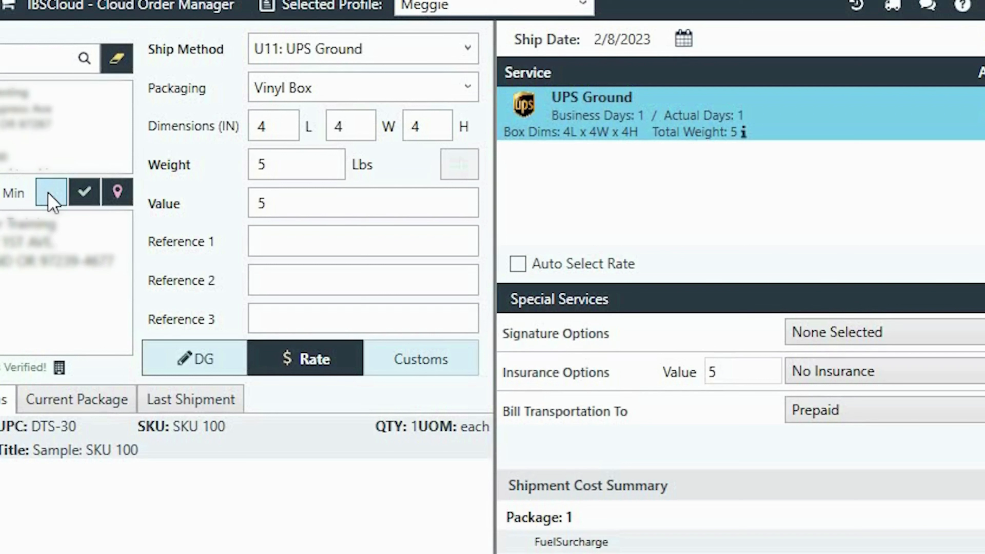
click(88, 199)
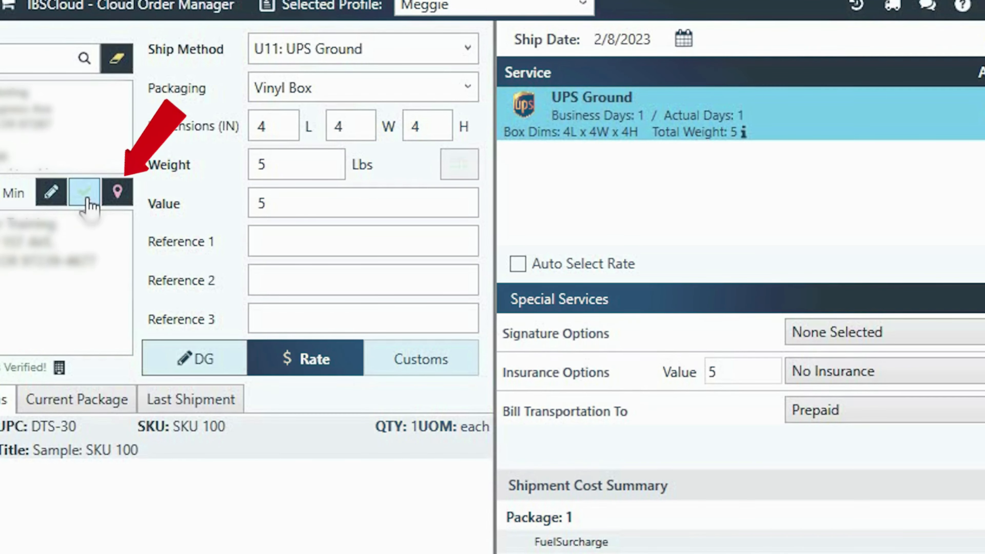
click(117, 191)
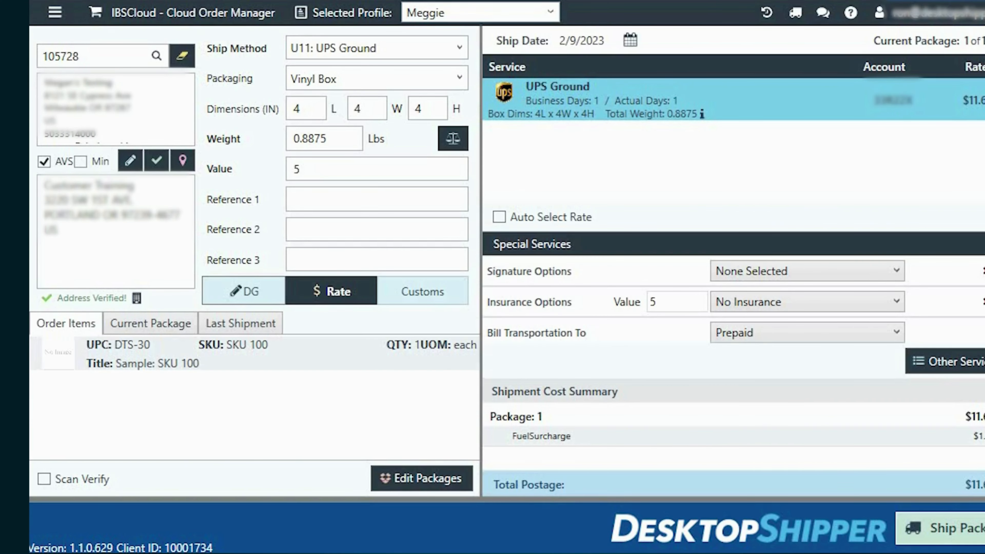
click(302, 47)
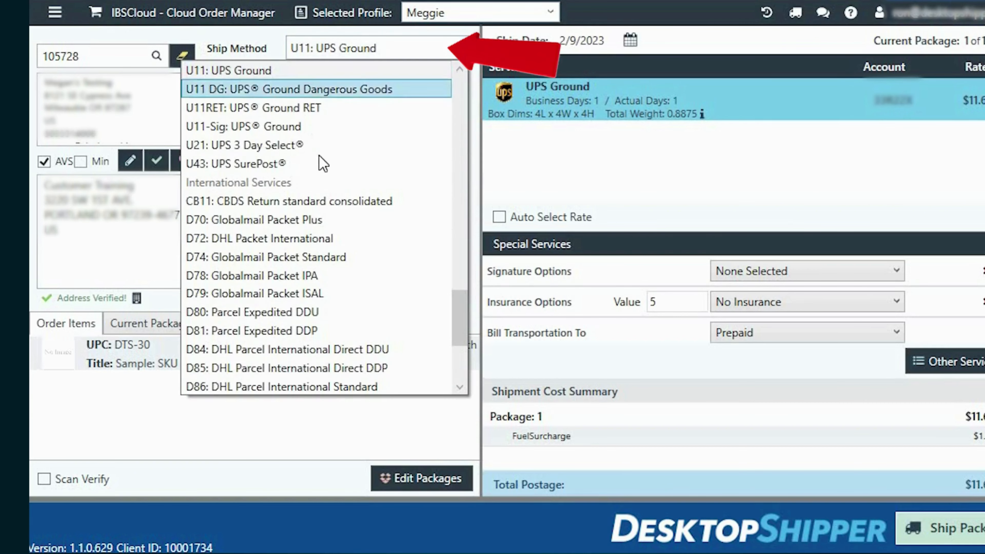
scroll(335, 201, down, 1)
scroll(336, 204, down, 2)
scroll(384, 211, up, 8)
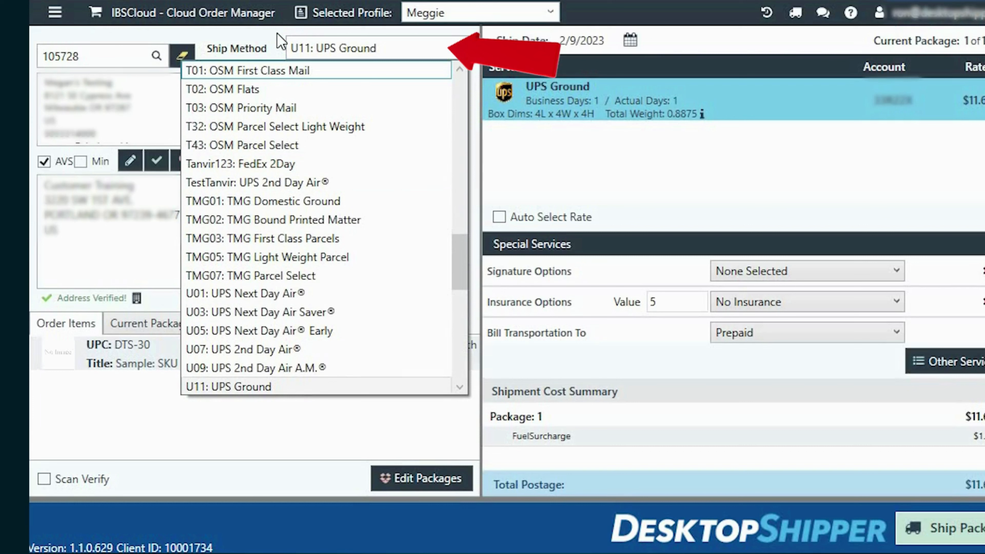
click(277, 34)
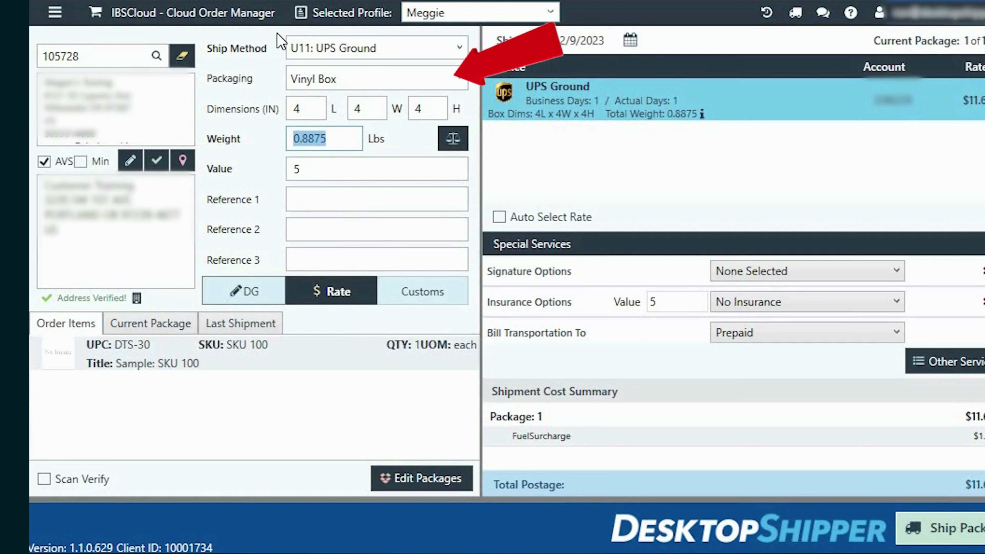
click(306, 81)
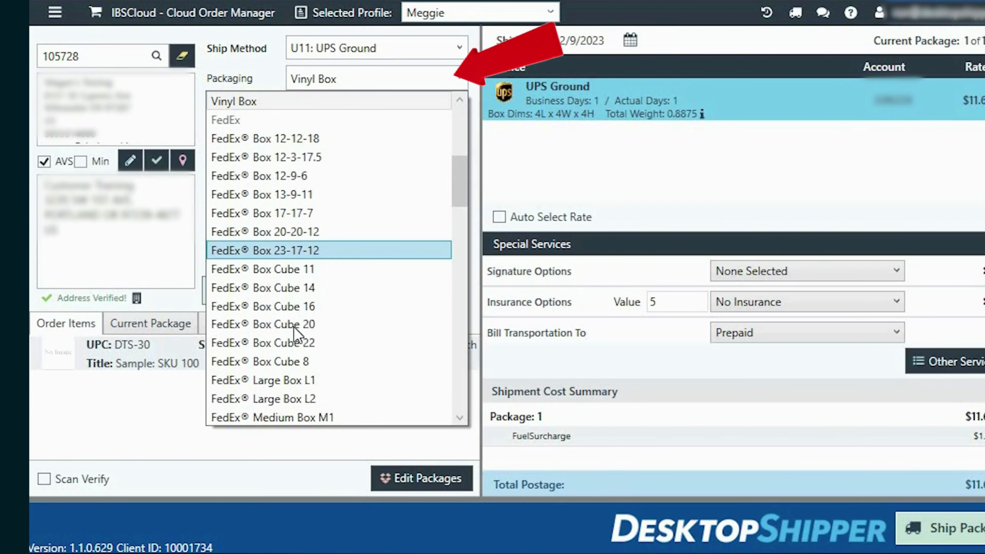
scroll(307, 349, down, 6)
scroll(302, 363, down, 8)
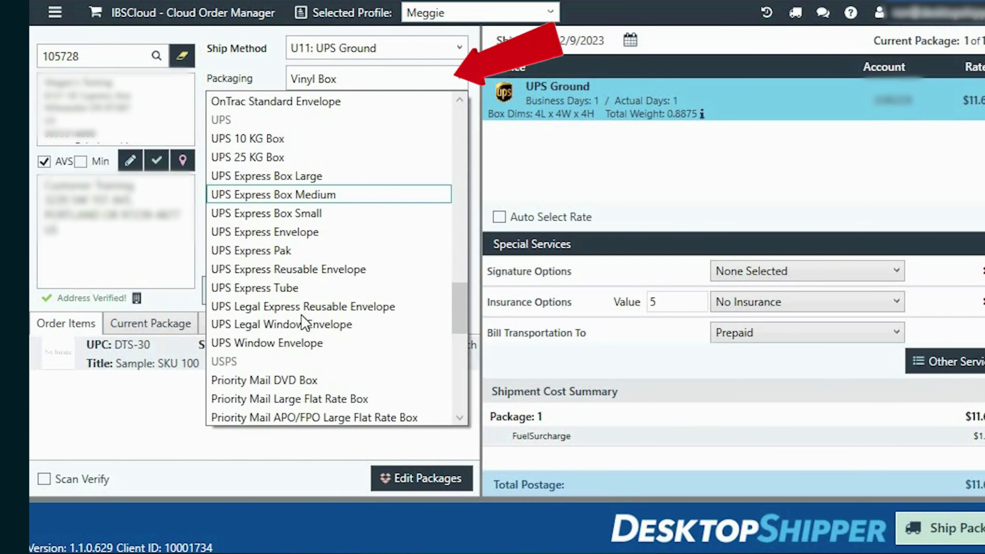
click(266, 64)
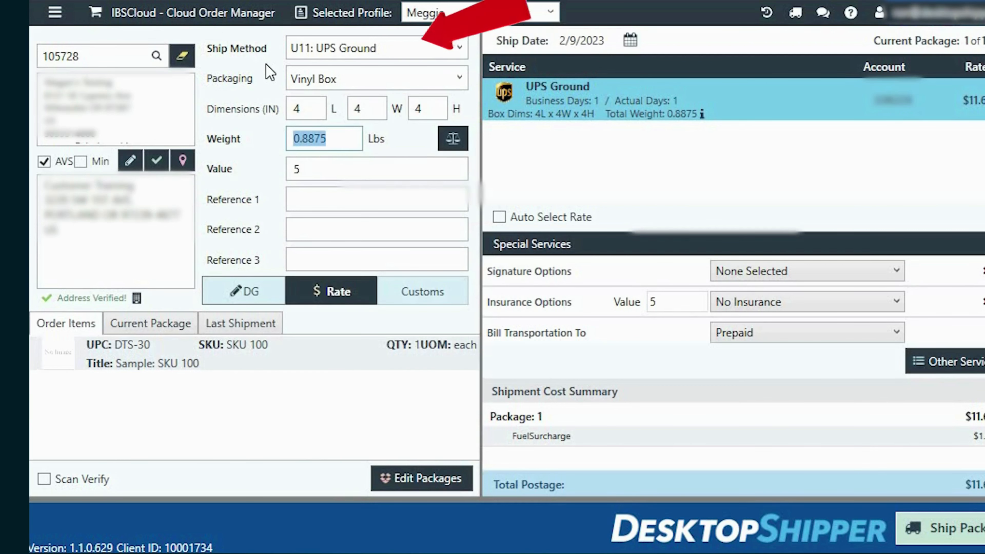
click(307, 110)
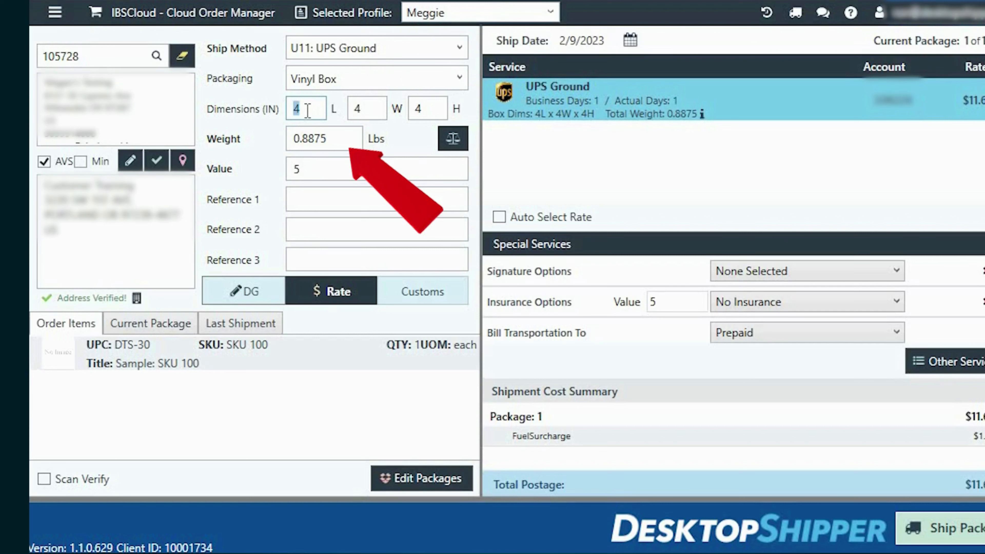
key(Tab)
key(Tab)
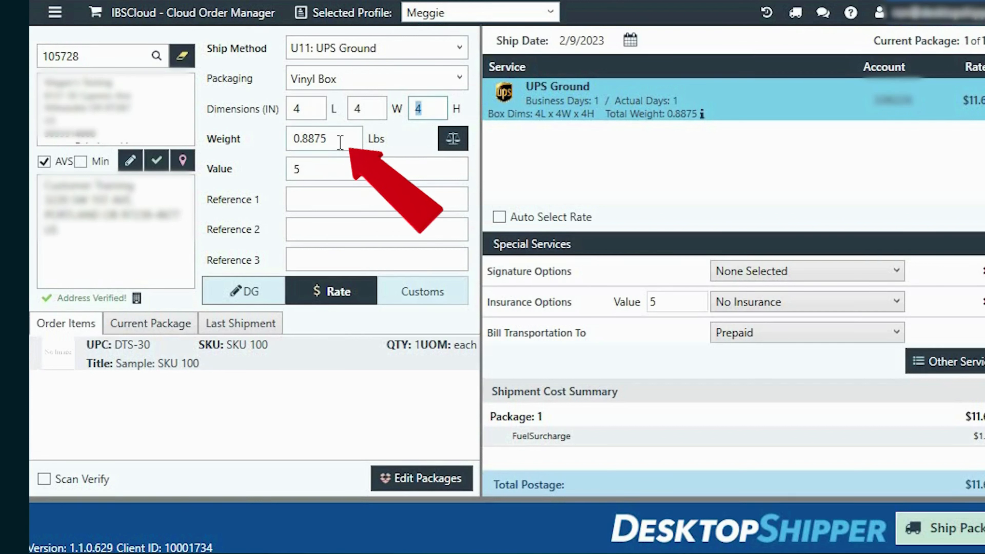
key(Tab)
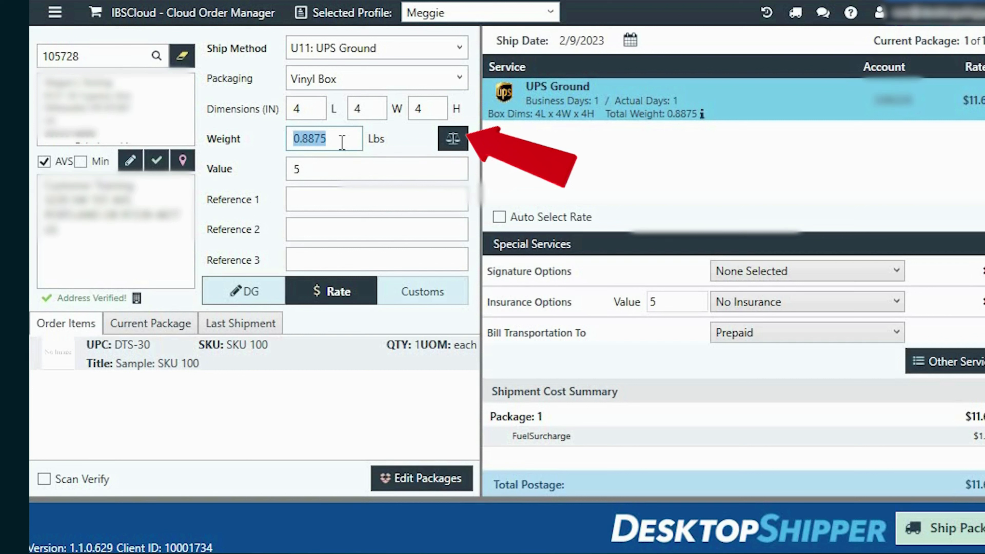
click(462, 146)
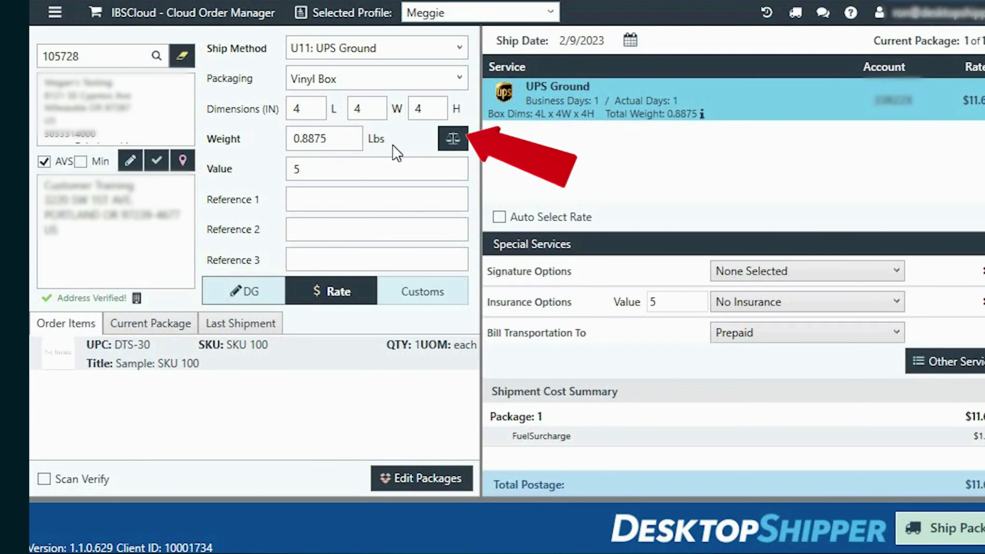
click(366, 171)
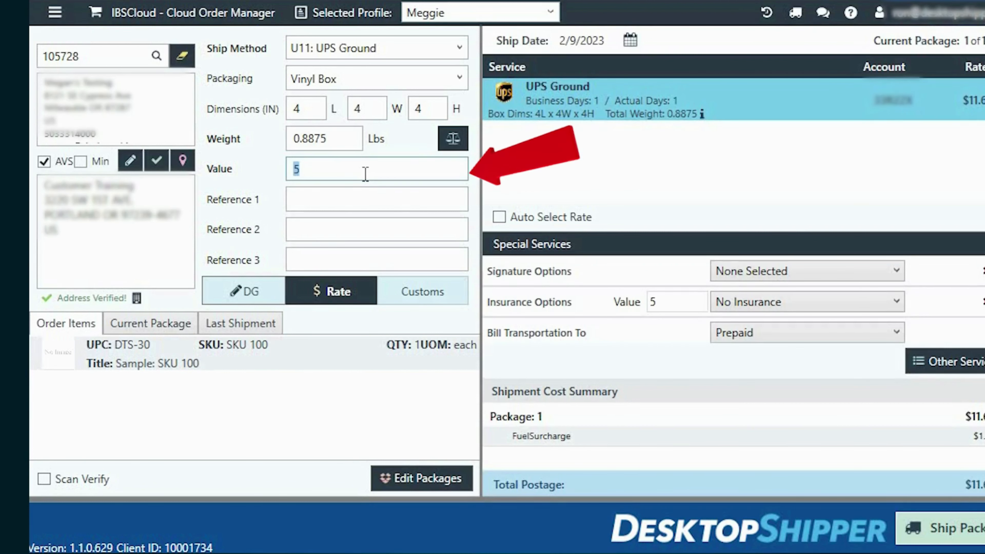
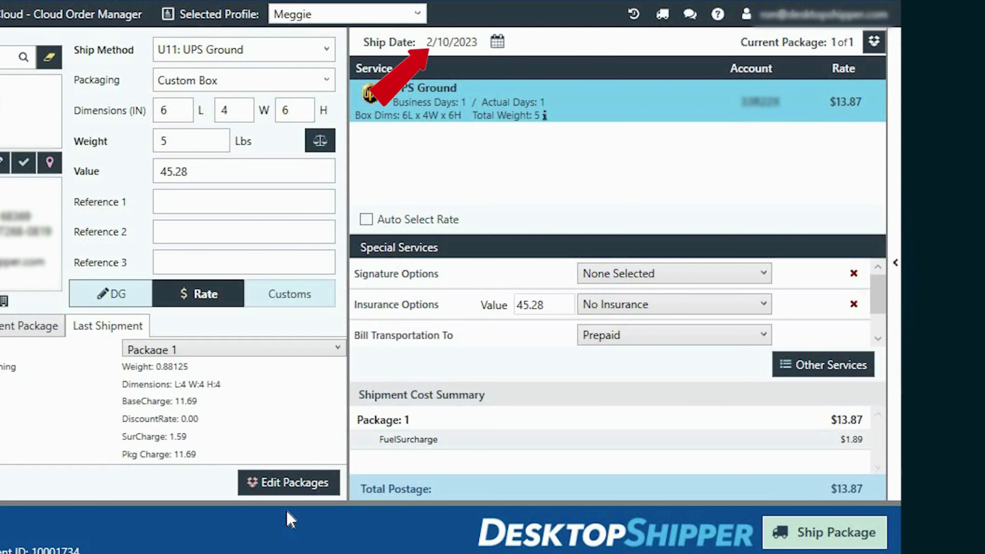
Step: Check the Ship Date calendar and close it without changing the date
click(498, 42)
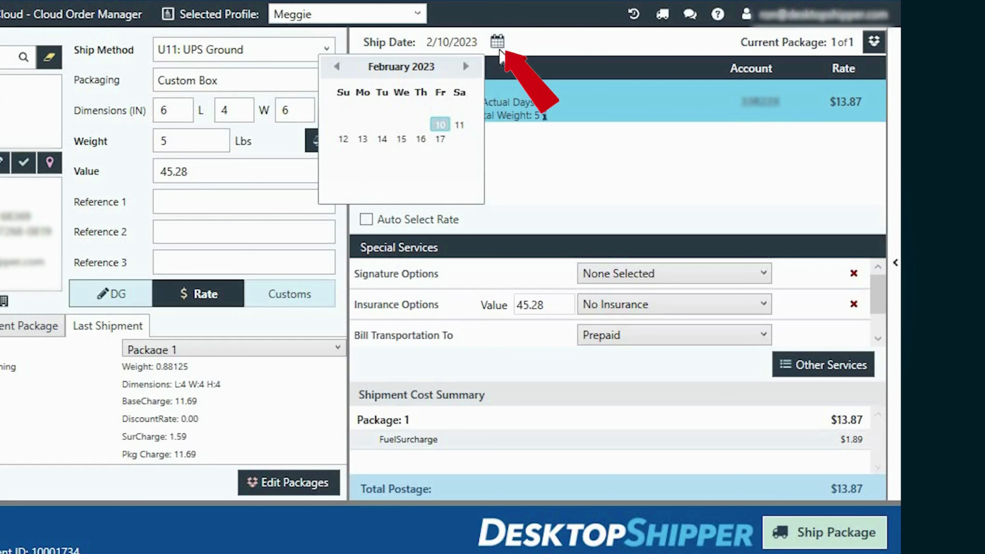
click(500, 55)
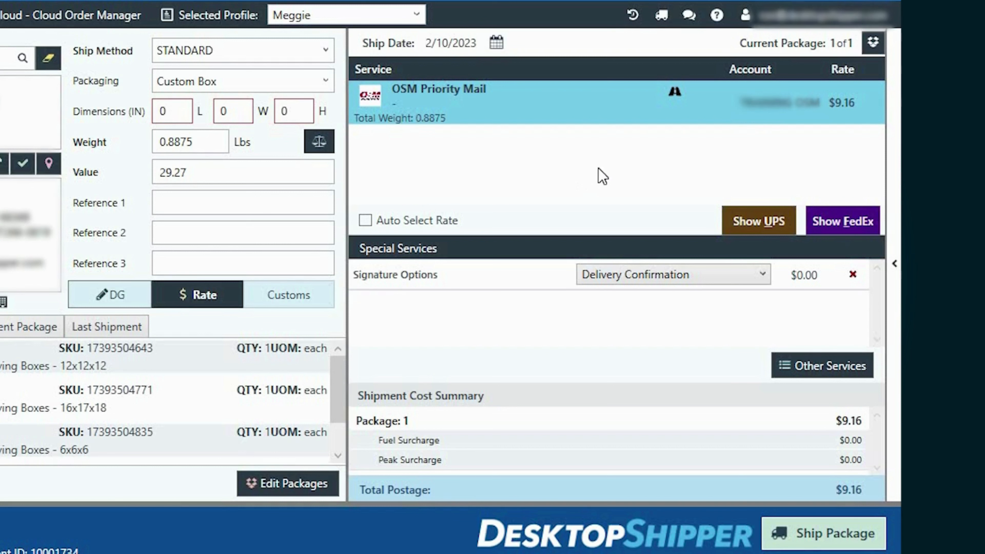
Step: Compare FedEx and UPS rates, then re-rate with Auto Select Rate to pick UPS Ground at $11.69
click(843, 221)
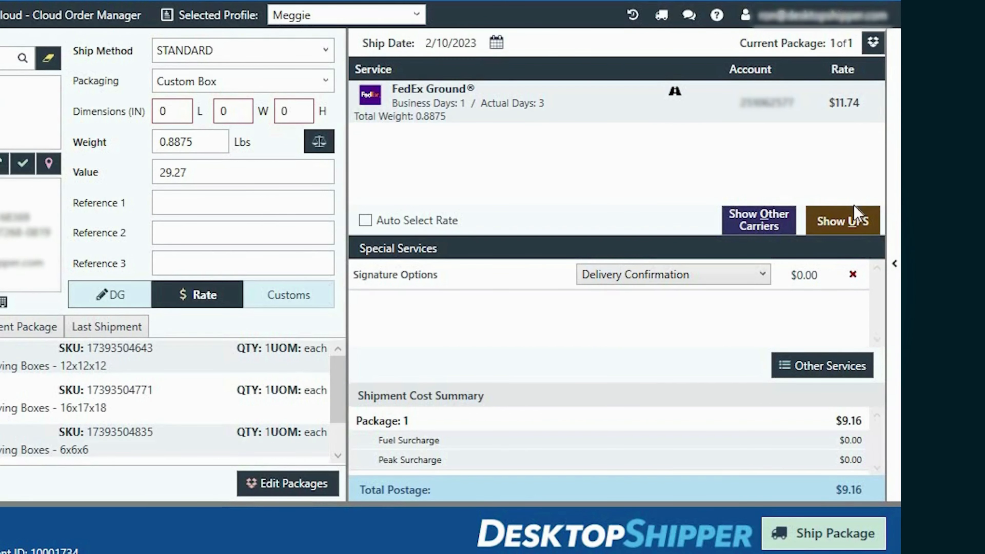
click(851, 223)
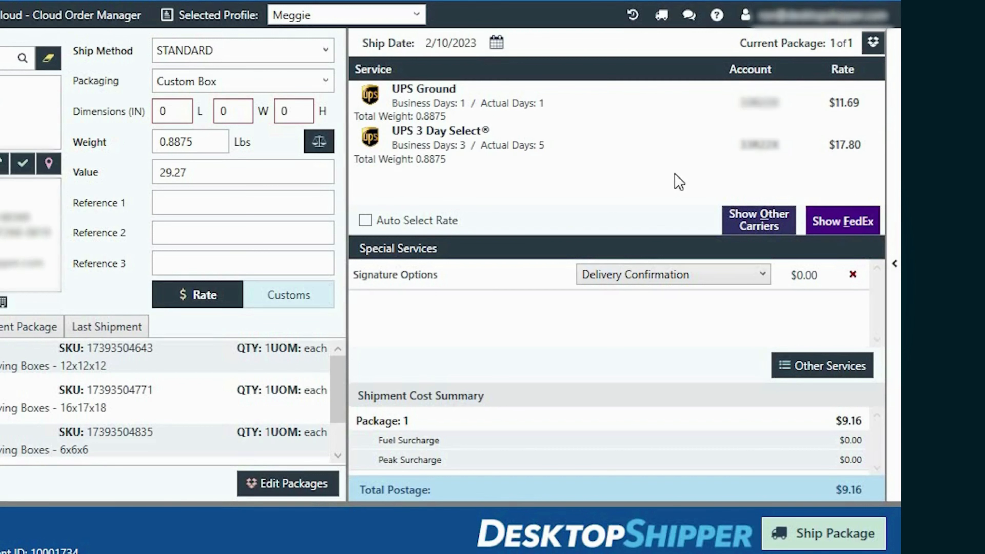
click(373, 226)
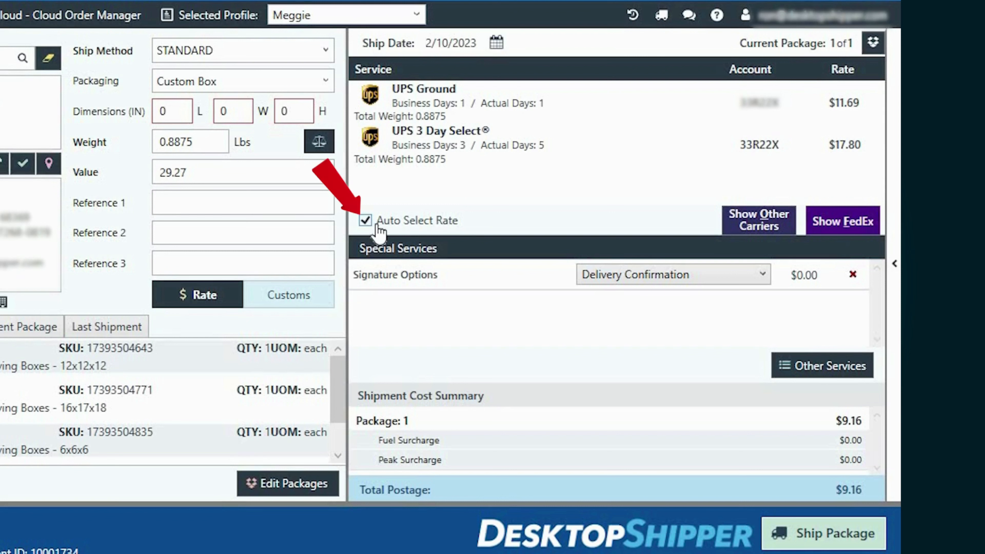
click(197, 305)
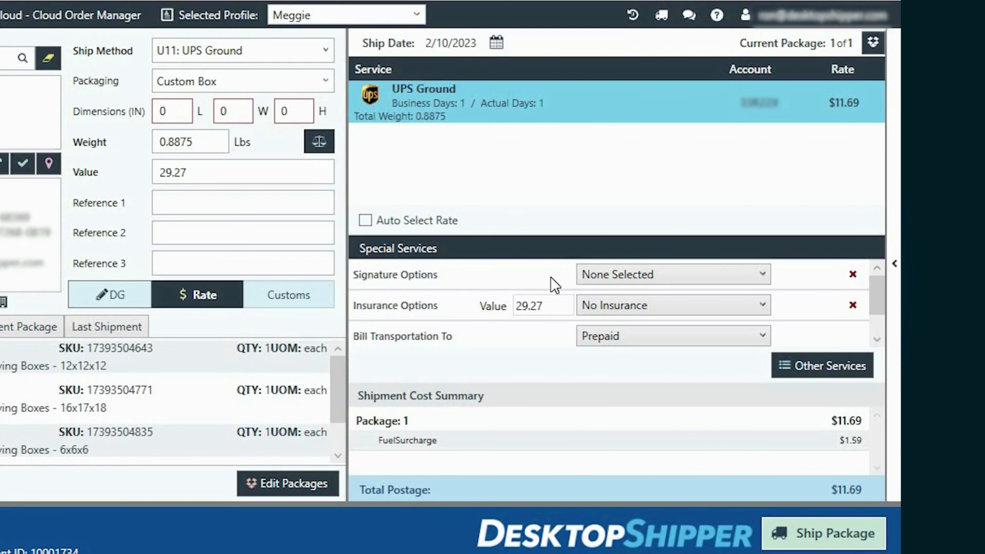
Step: Review the Signature, Insurance and Bill Transportation To choices, selecting carrier insurance
click(582, 276)
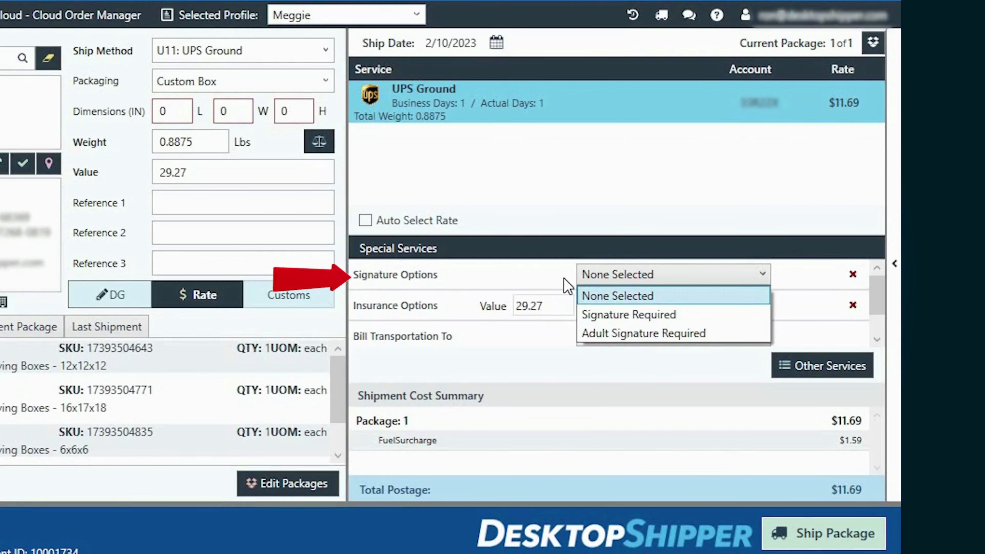
click(587, 308)
click(590, 309)
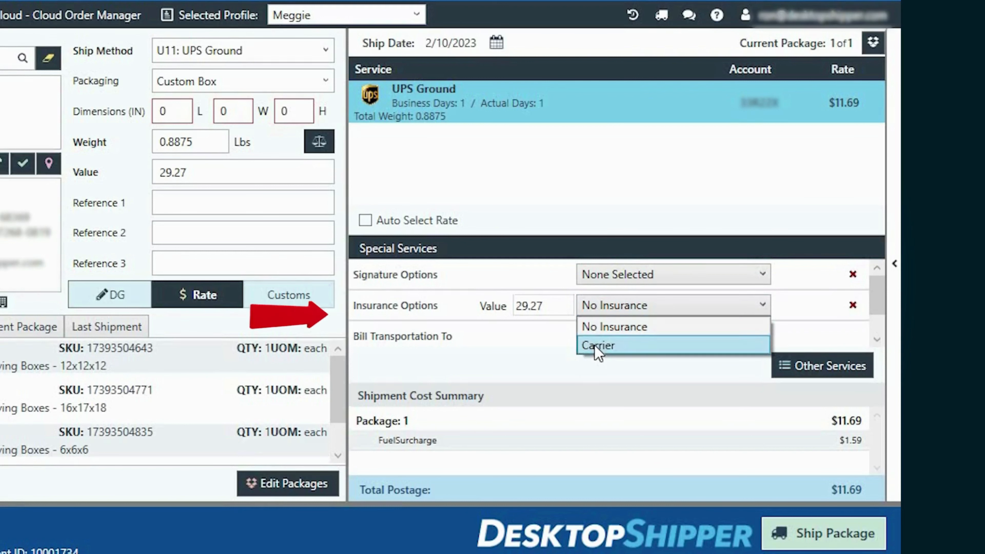
click(597, 345)
click(597, 337)
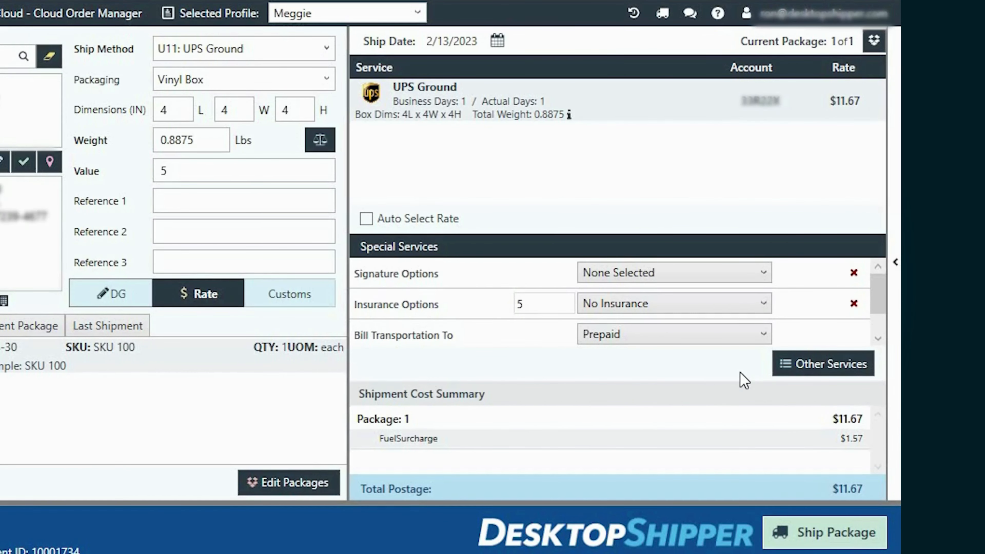
Step: Look over Other Services such as dry ice and return labels, then cancel without adding any
click(787, 369)
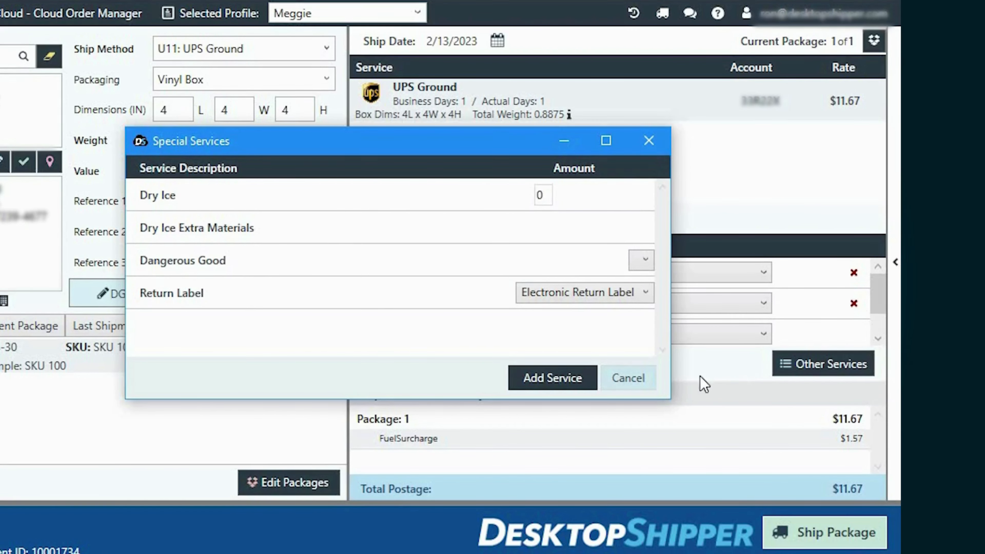
click(653, 388)
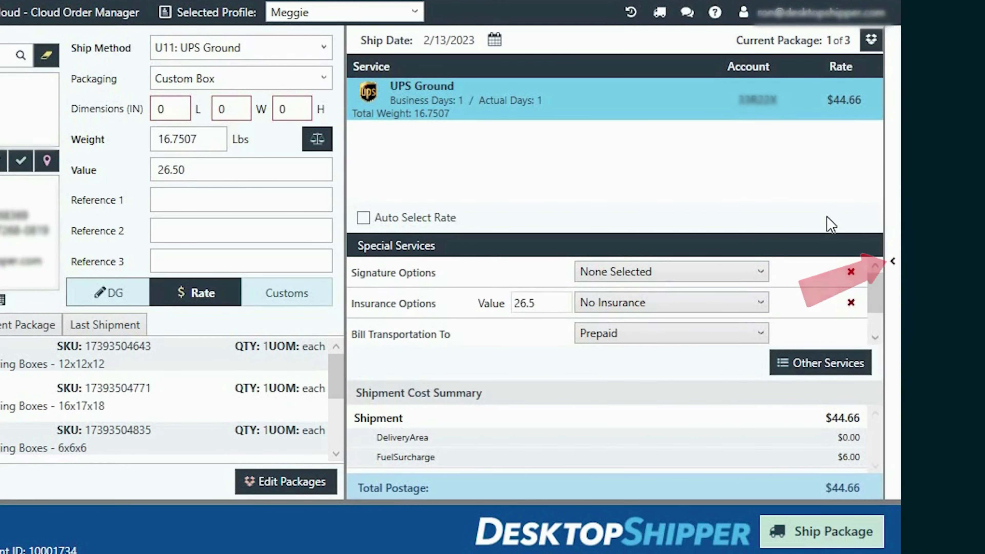
Step: In the staged packages panel, view Differential Weight, packages 1–3, then the Batch fields
click(893, 274)
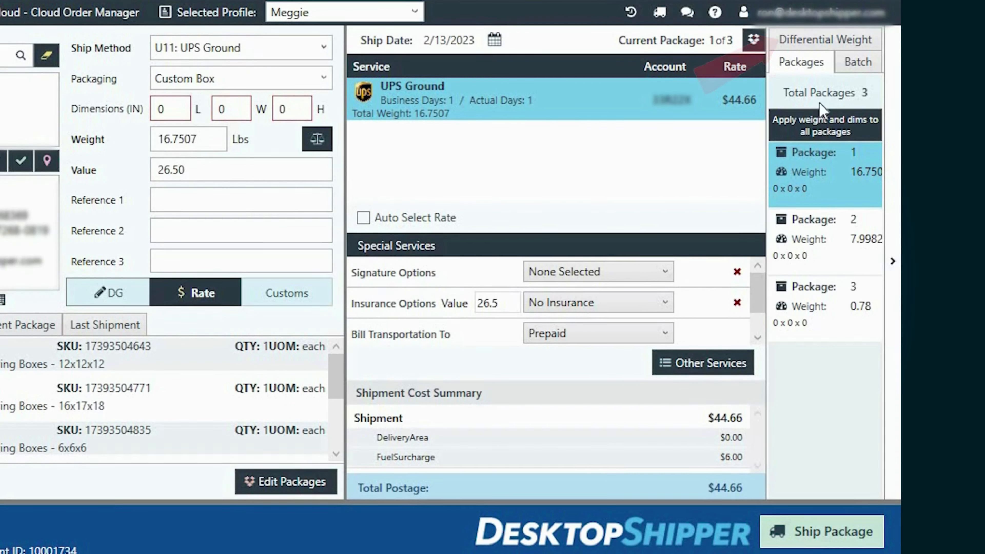
click(796, 42)
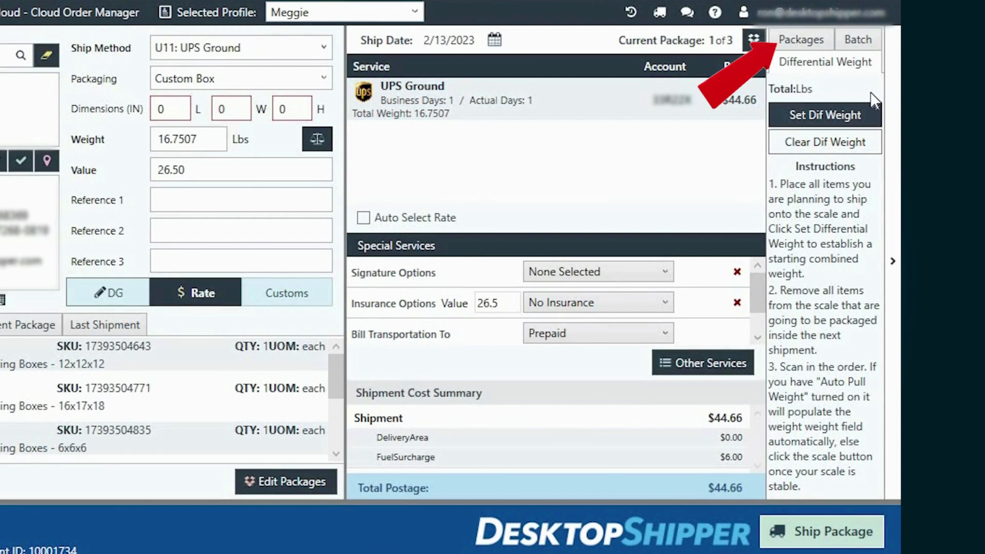
click(800, 45)
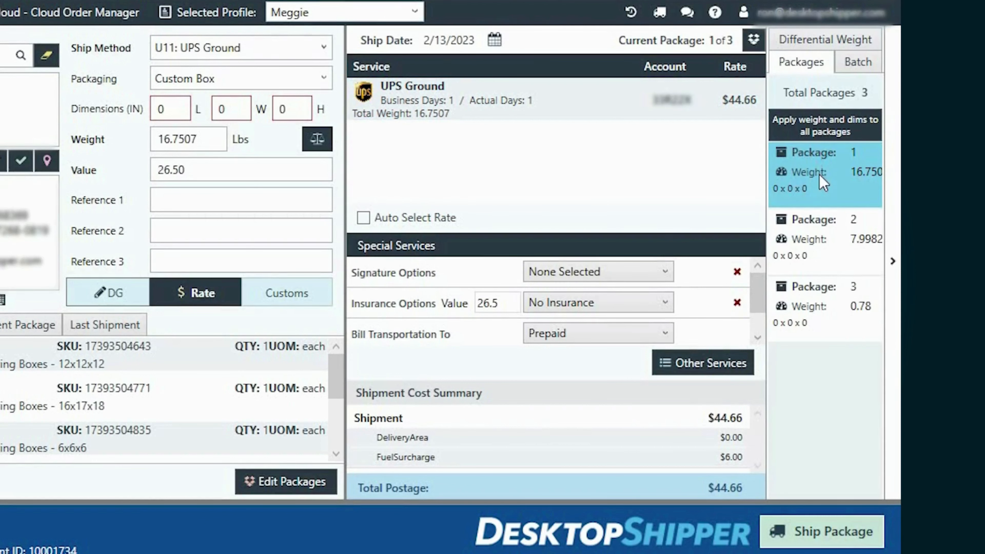
click(826, 244)
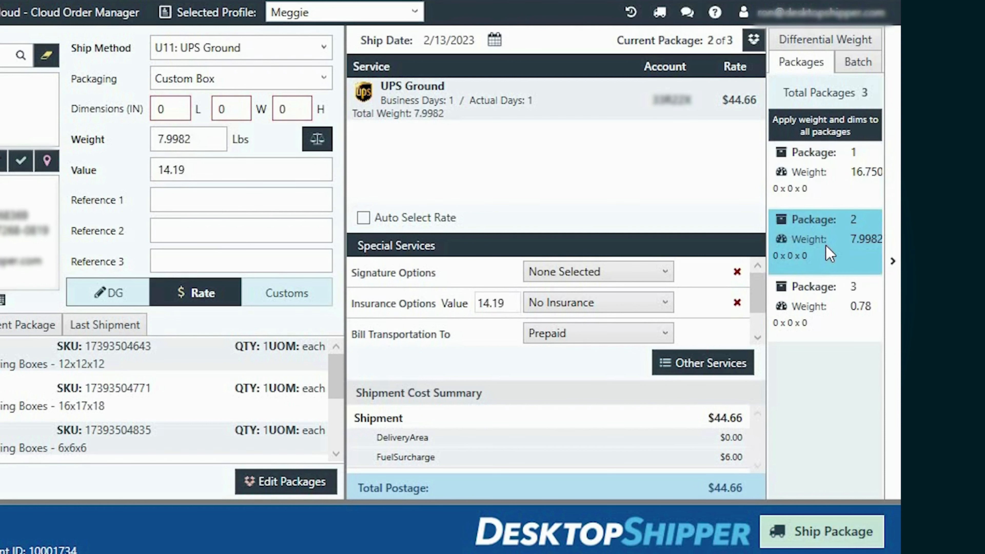
click(833, 300)
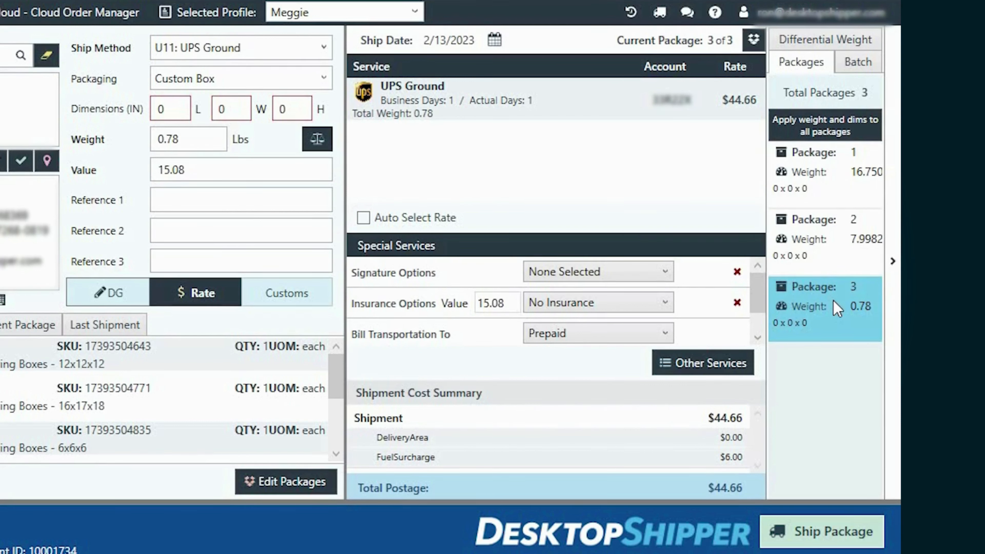
click(858, 62)
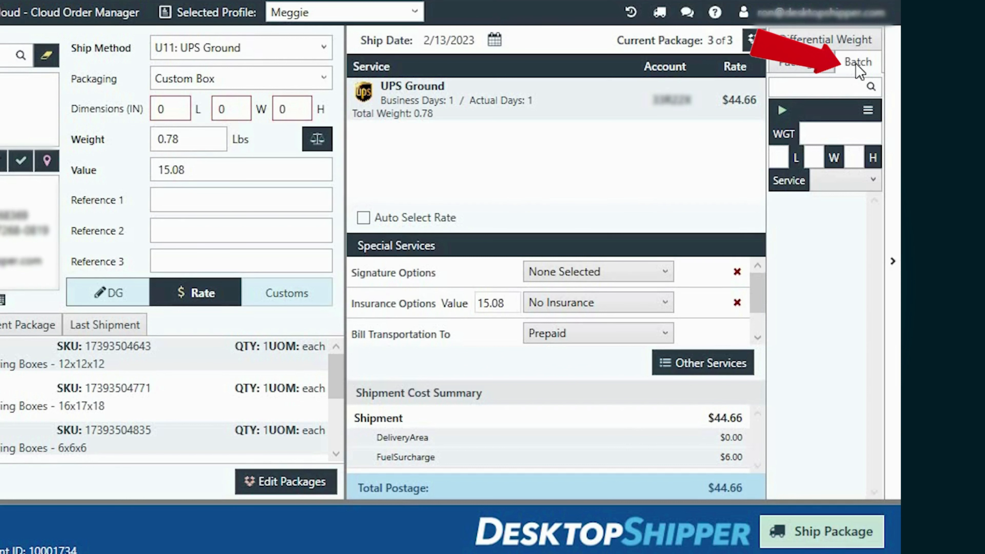
Step: Leave the batch panel and ship the 4×4×4 vinyl-box order at $11.67 total postage
click(858, 62)
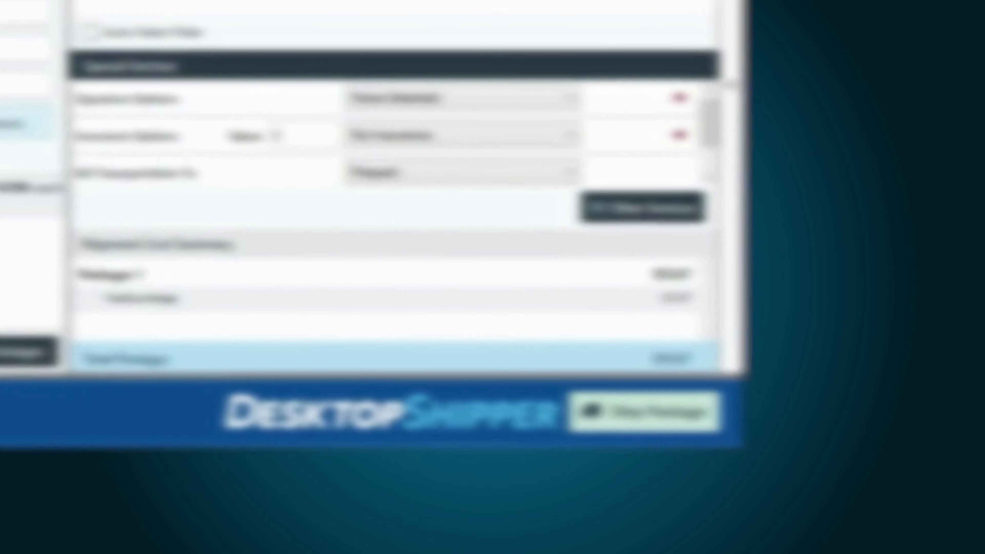
click(621, 414)
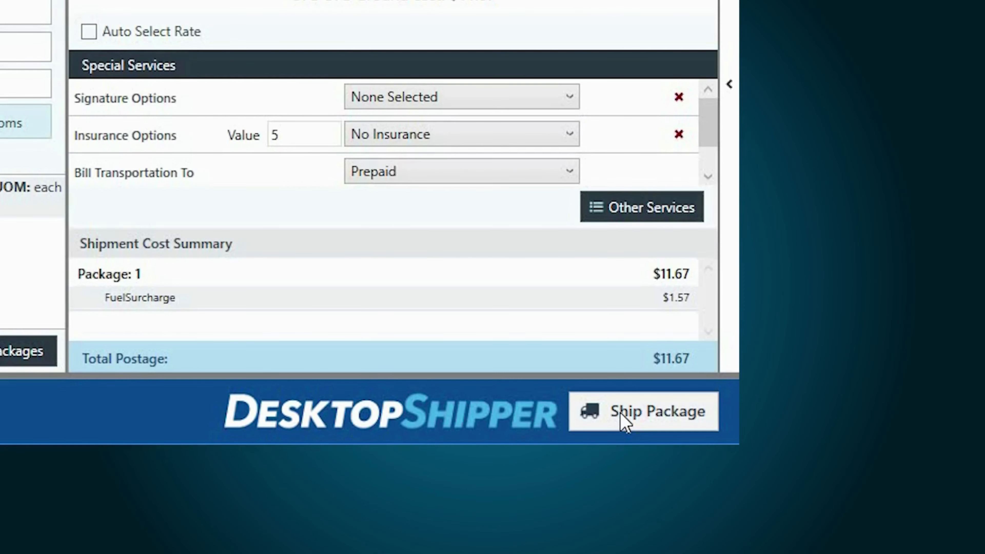